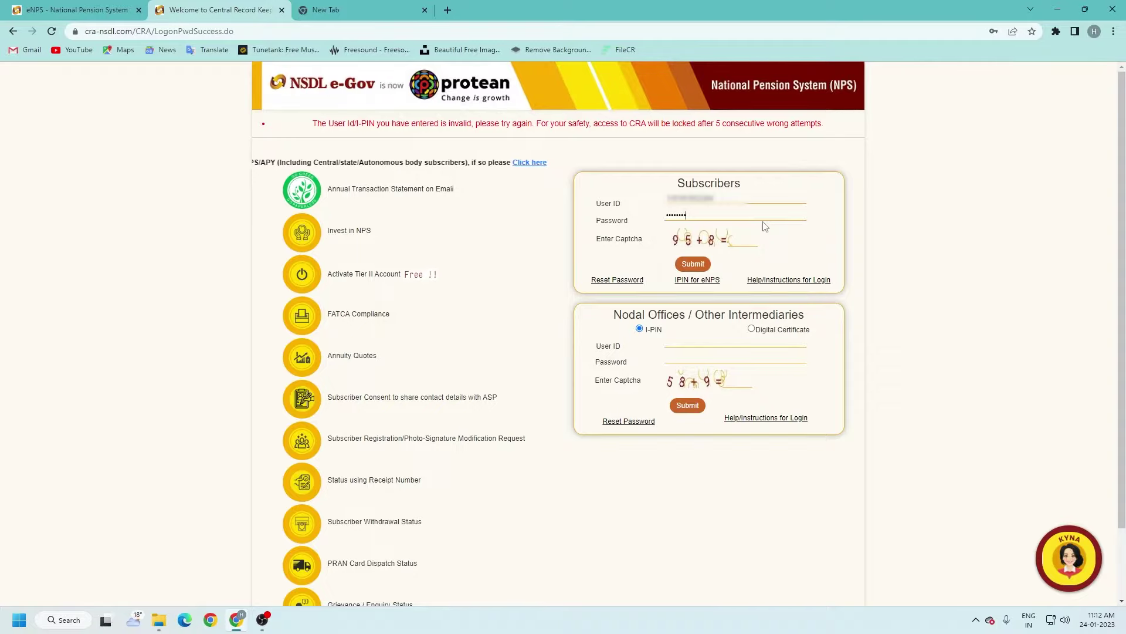
Fill in the subscriber login captcha with the result of the sum and submit the login.
key(Tab)
text(103)
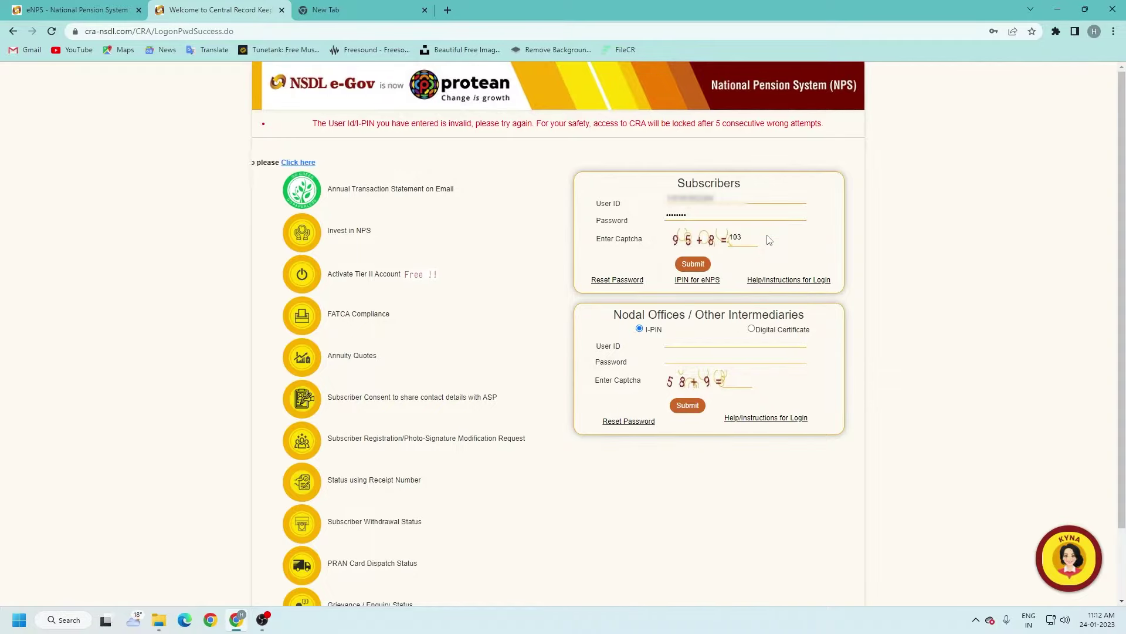
click(693, 264)
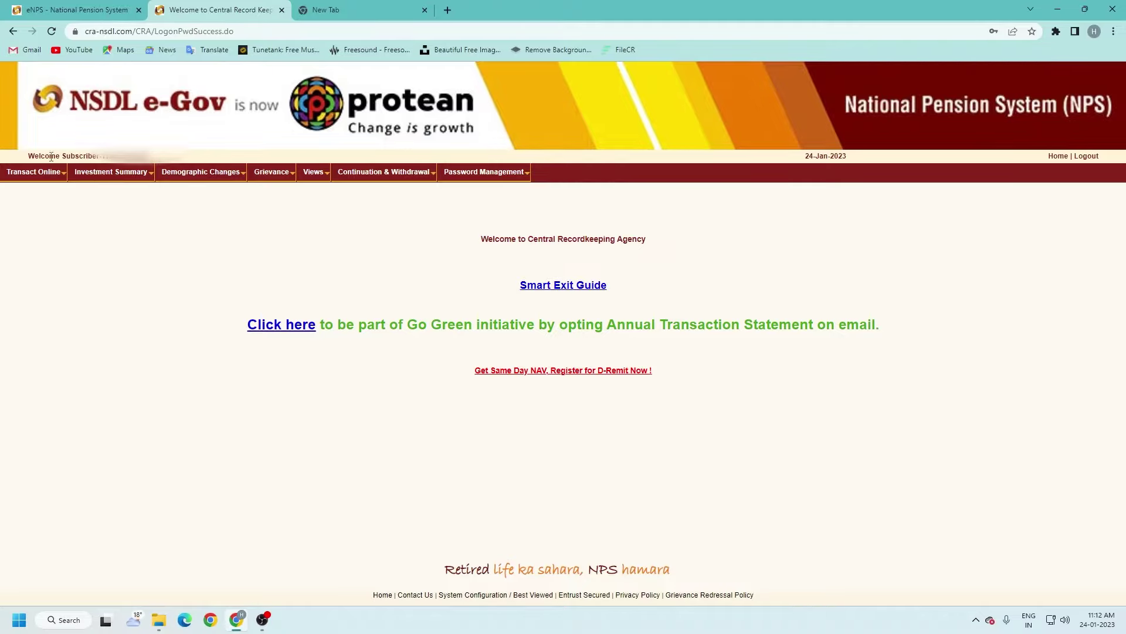
Initiate a subscriber shifting request in Digital Mode and continue past the inter sector shifting instructions.
click(74, 171)
click(54, 173)
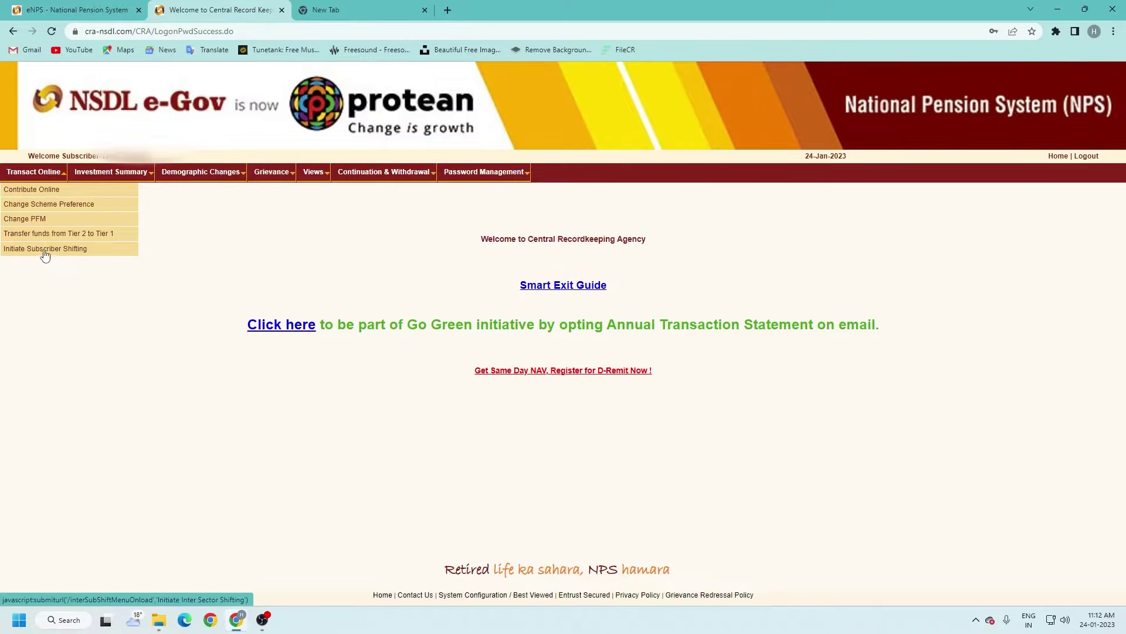
click(86, 250)
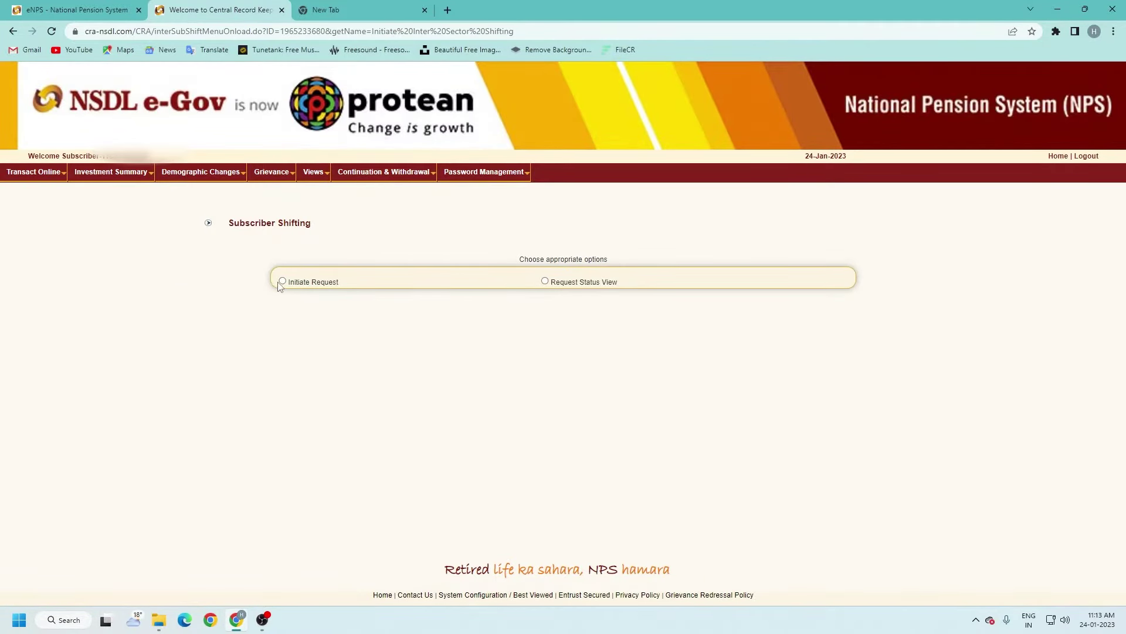
click(283, 282)
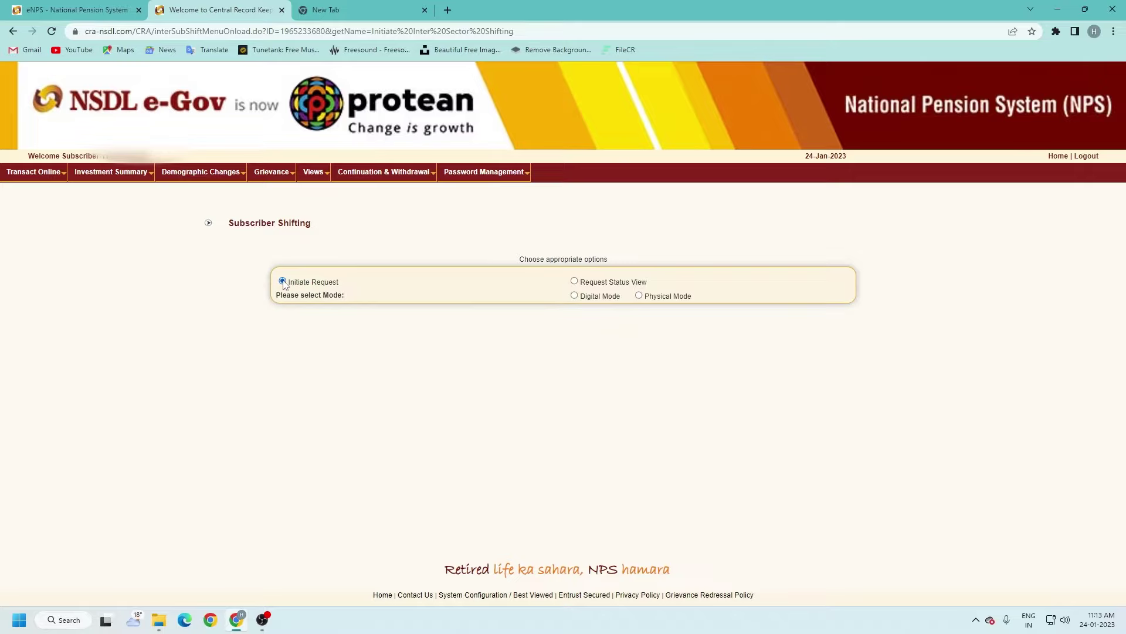
click(575, 296)
click(565, 318)
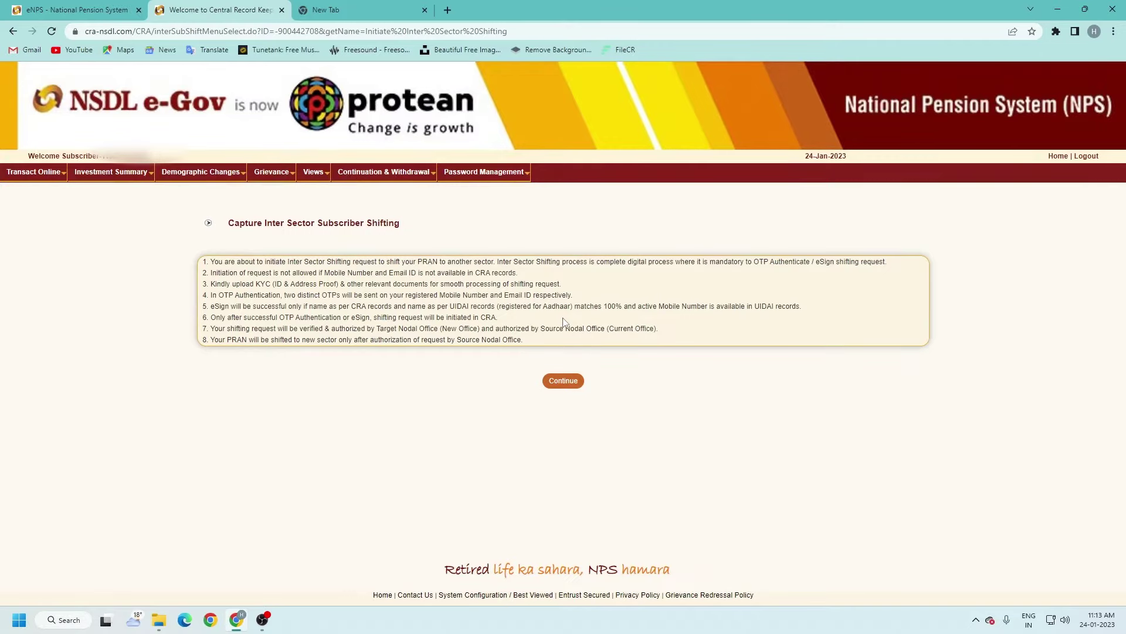
click(574, 385)
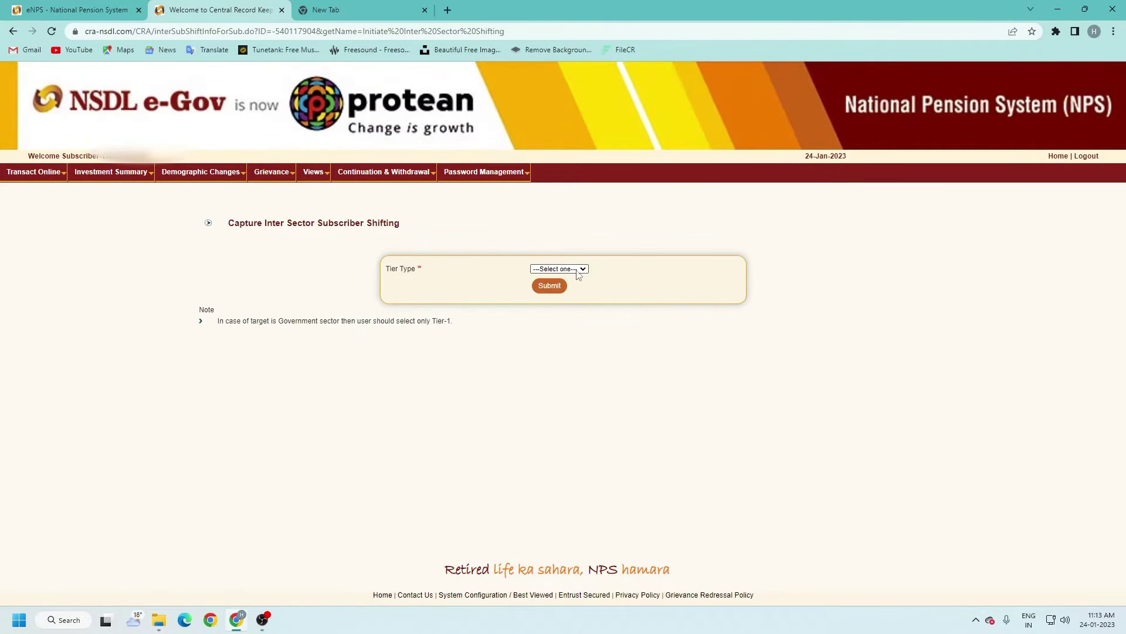
Choose Tier-1 as the tier type for the inter sector shifting and submit it.
click(578, 271)
click(569, 283)
click(550, 286)
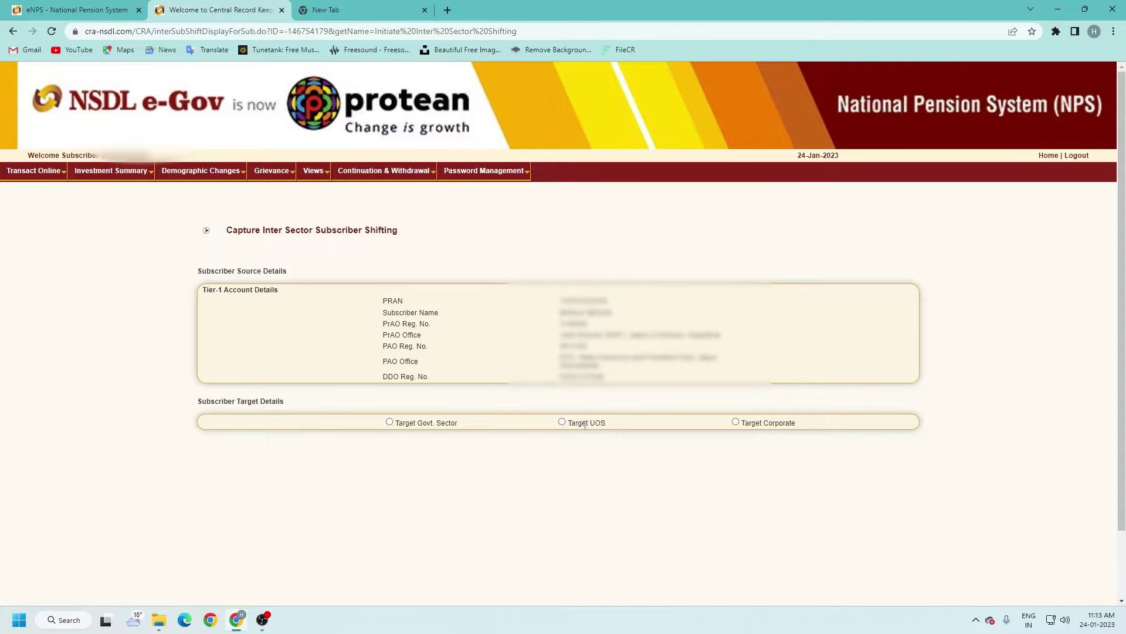
Set the target to Govt. Sector and search for the office with DDO Reg No. CGV010811D.
click(390, 422)
scroll(619, 429, down, 1)
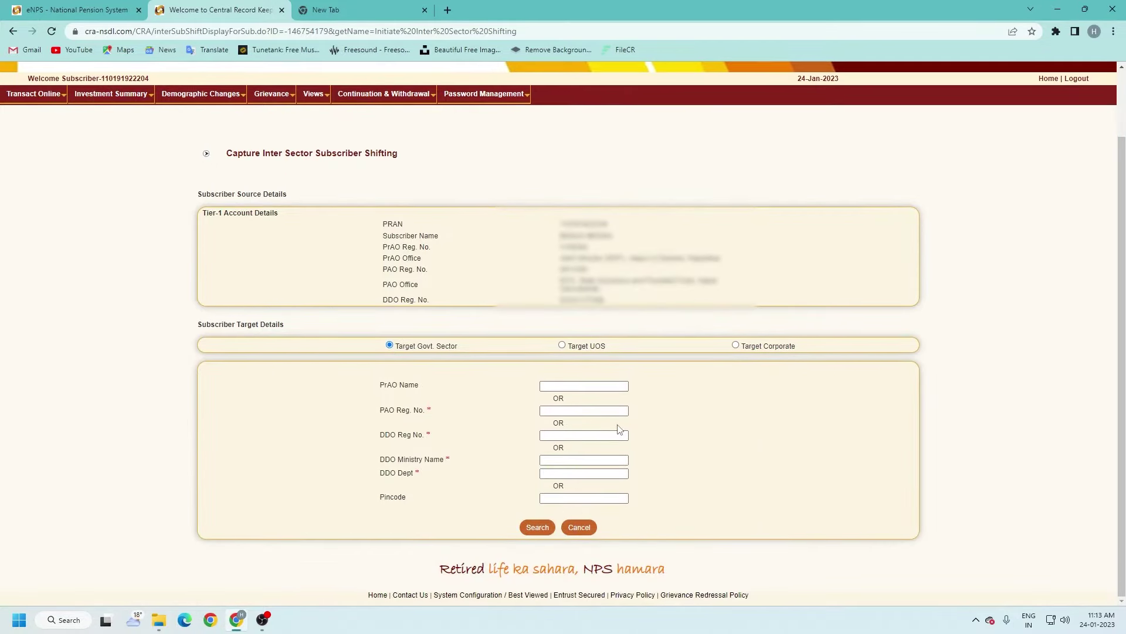
click(547, 414)
click(557, 436)
text(CGV0)
text(10)
text(0811D)
click(538, 528)
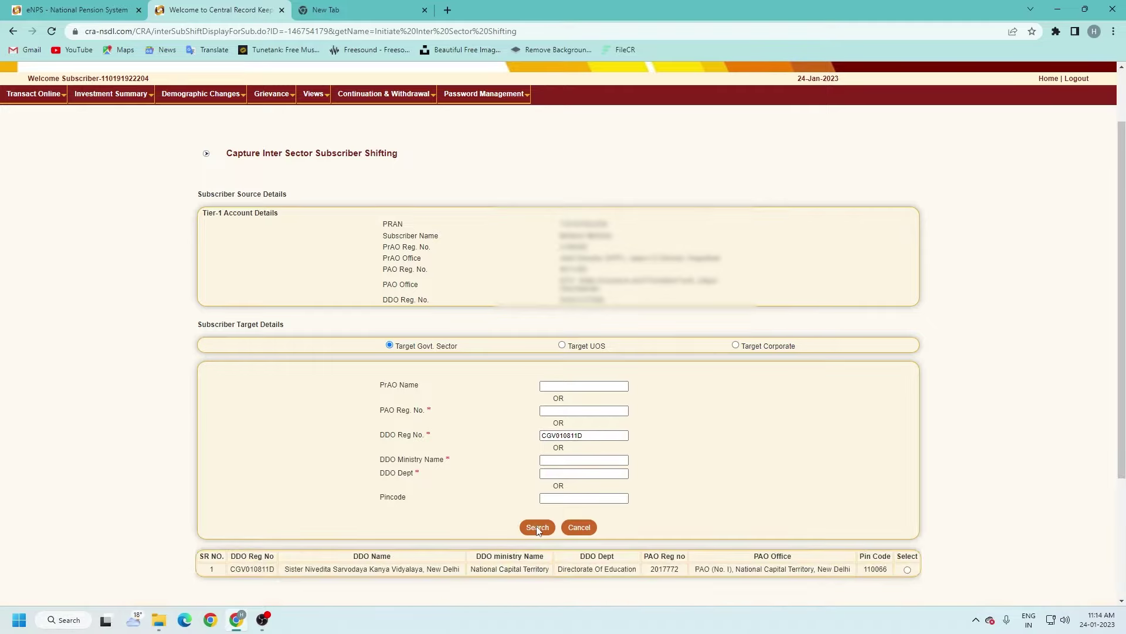
Select the Sister Nivedita Sarvodaya Kanya Vidyalaya, New Delhi office as the target and submit it.
scroll(704, 494, down, 2)
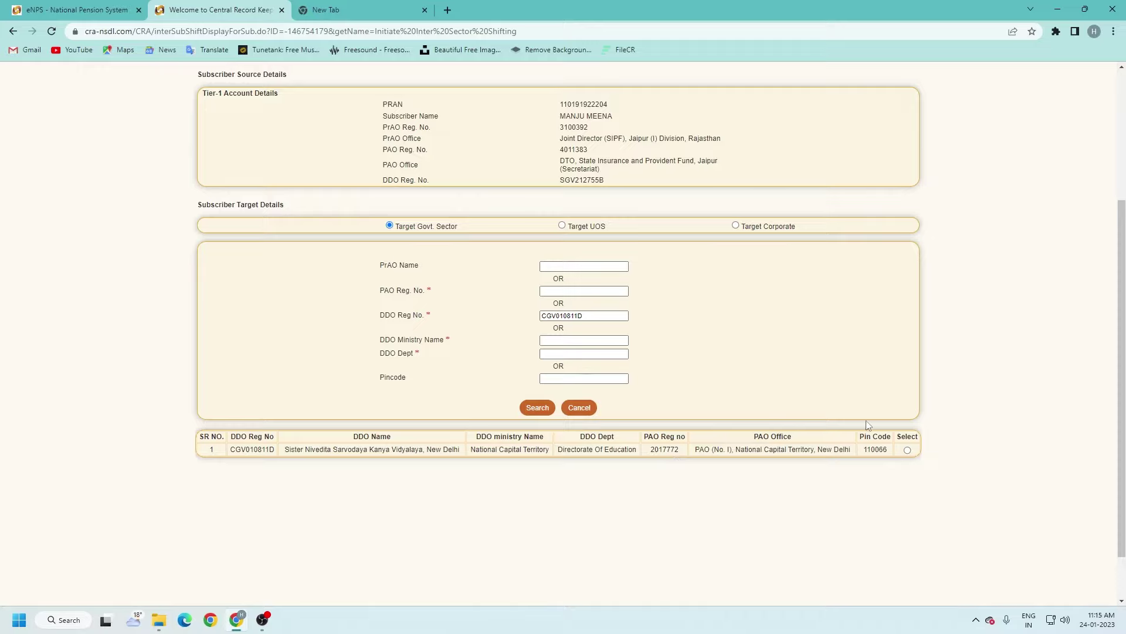
click(908, 450)
scroll(688, 470, down, 2)
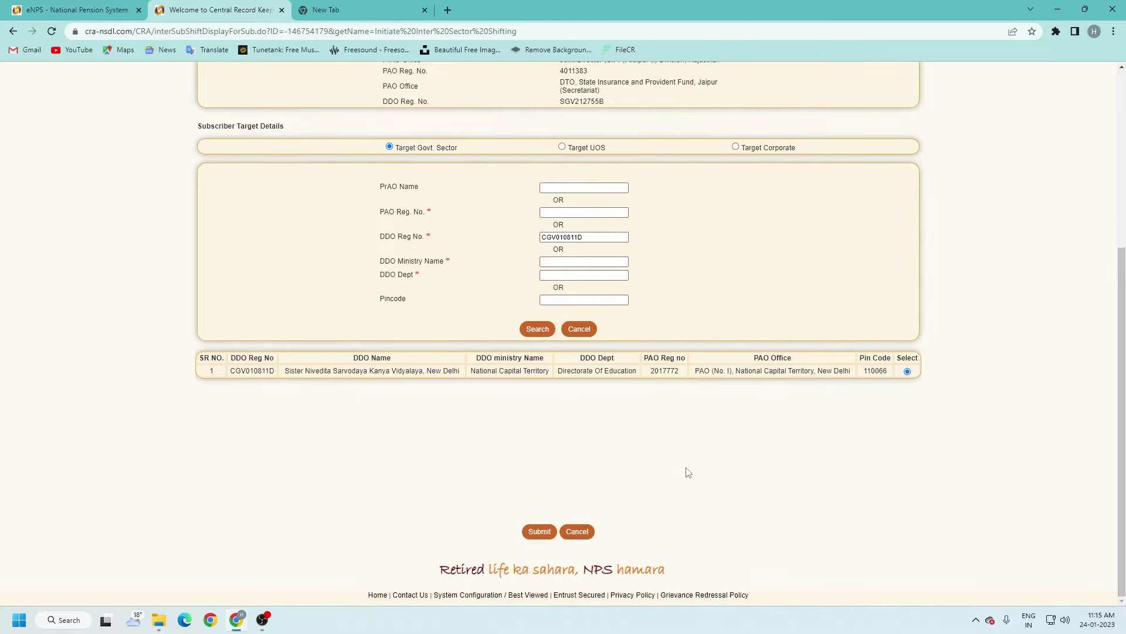
click(540, 532)
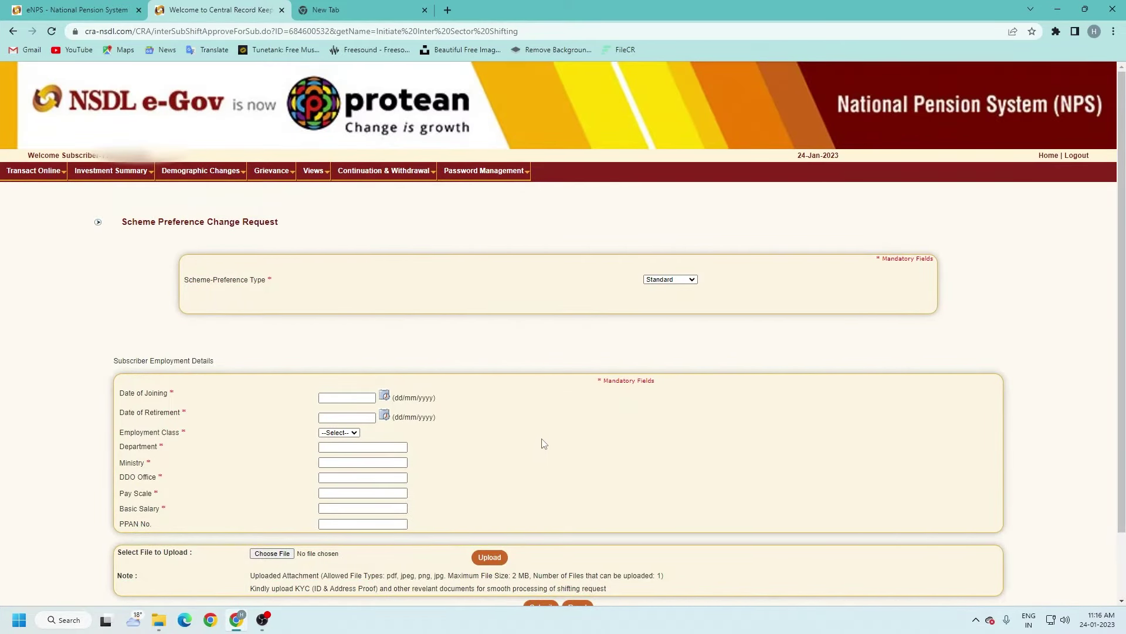
Keep the Standard scheme preference and enter 31/12/2022 as date of joining and 31/07/2049 as date of retirement.
click(688, 280)
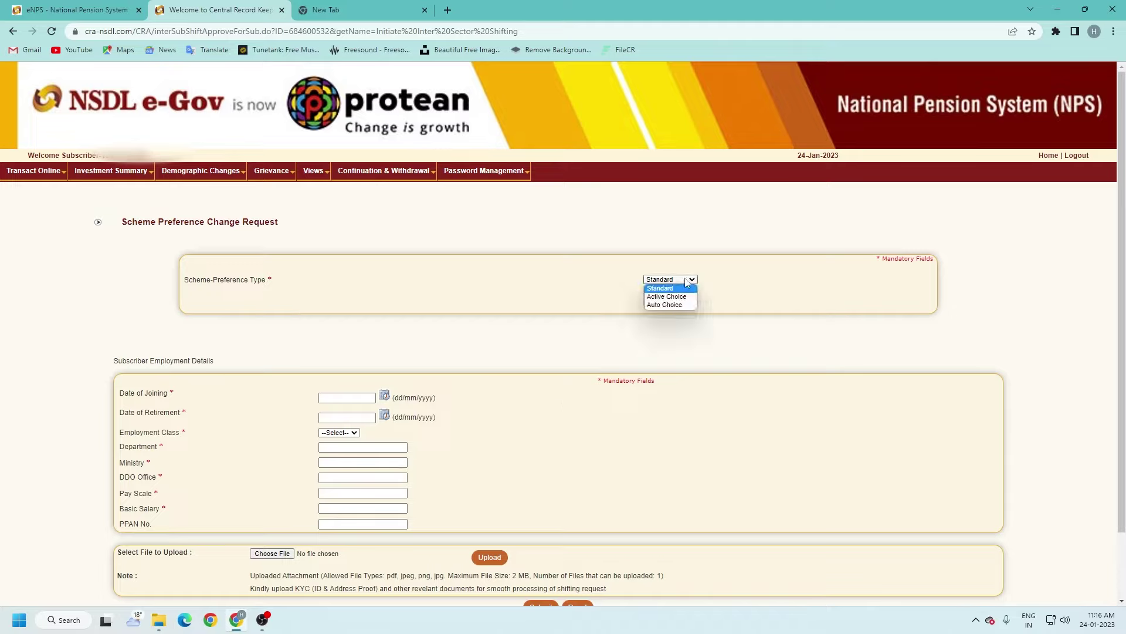
click(688, 283)
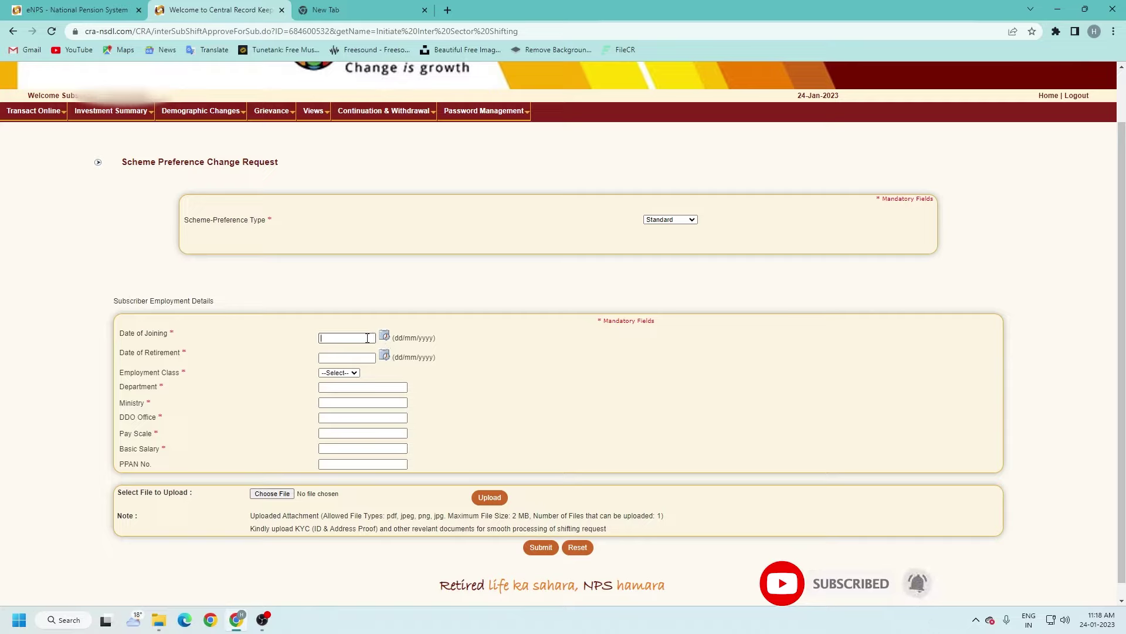
text(31/12/20)
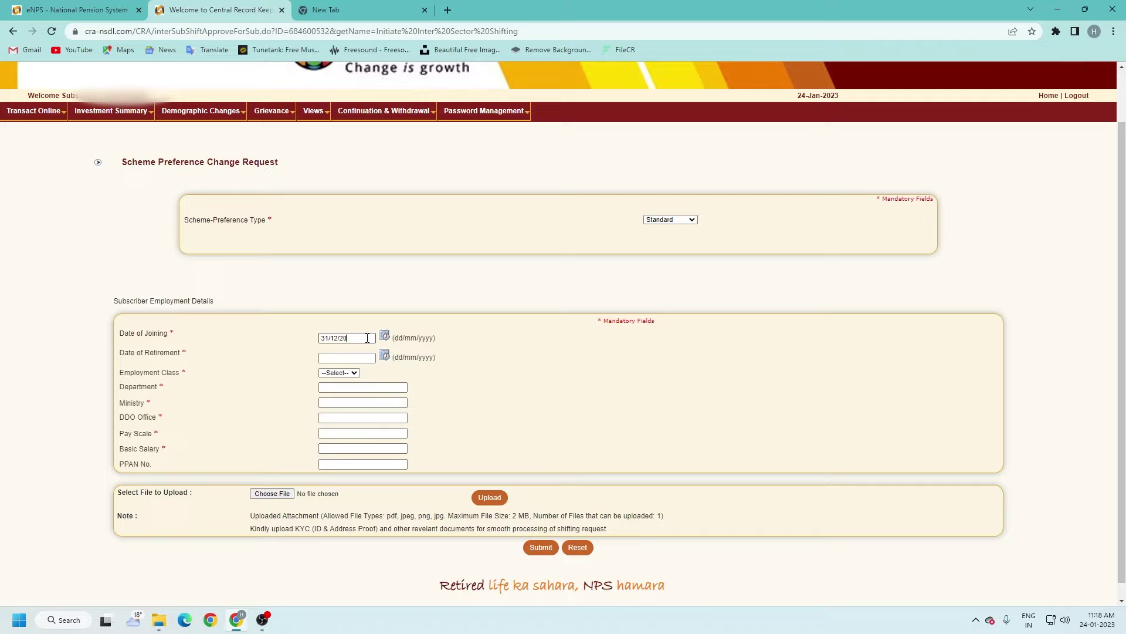
text(22)
click(376, 359)
text(31)
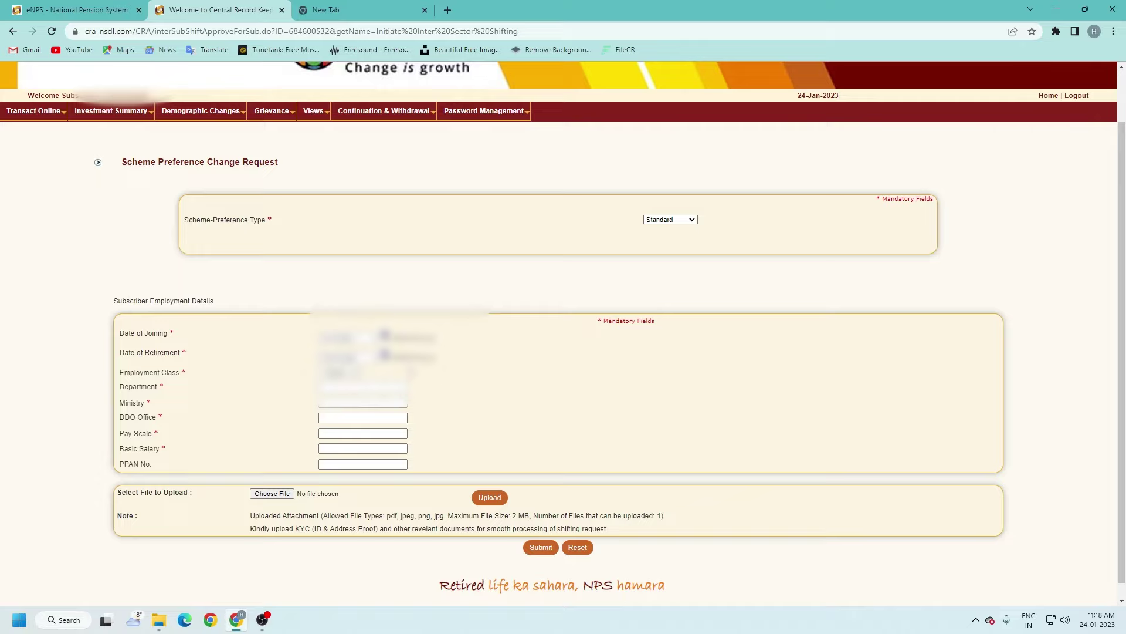
Set the employment class to B, the pay scale to 9300-34800 L7 and the basic salary to 44900.
click(339, 373)
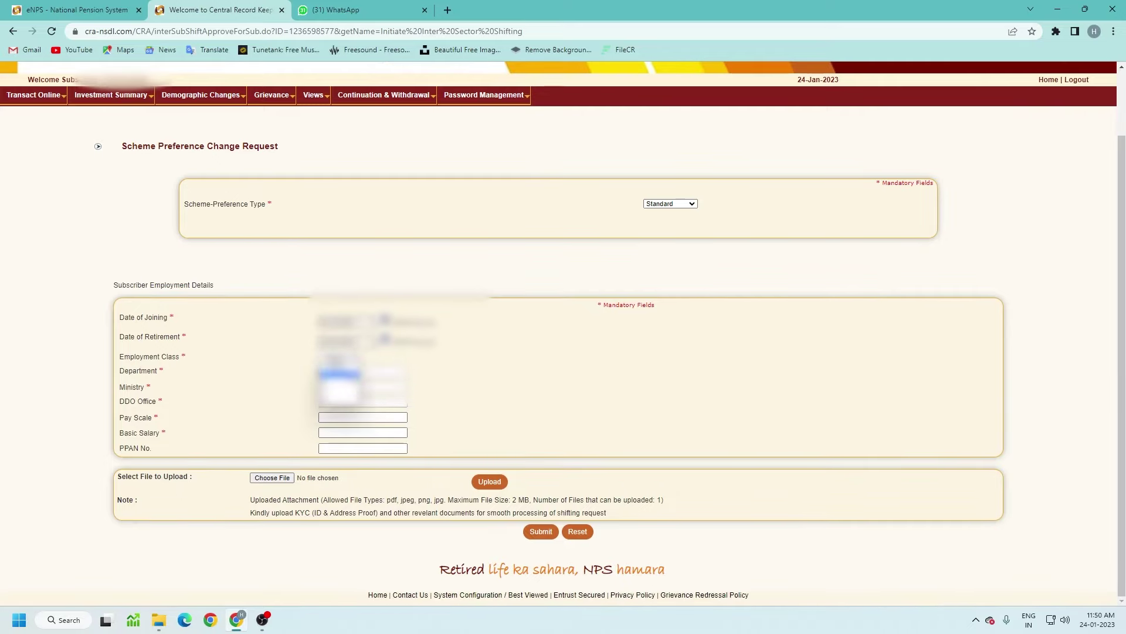
click(339, 382)
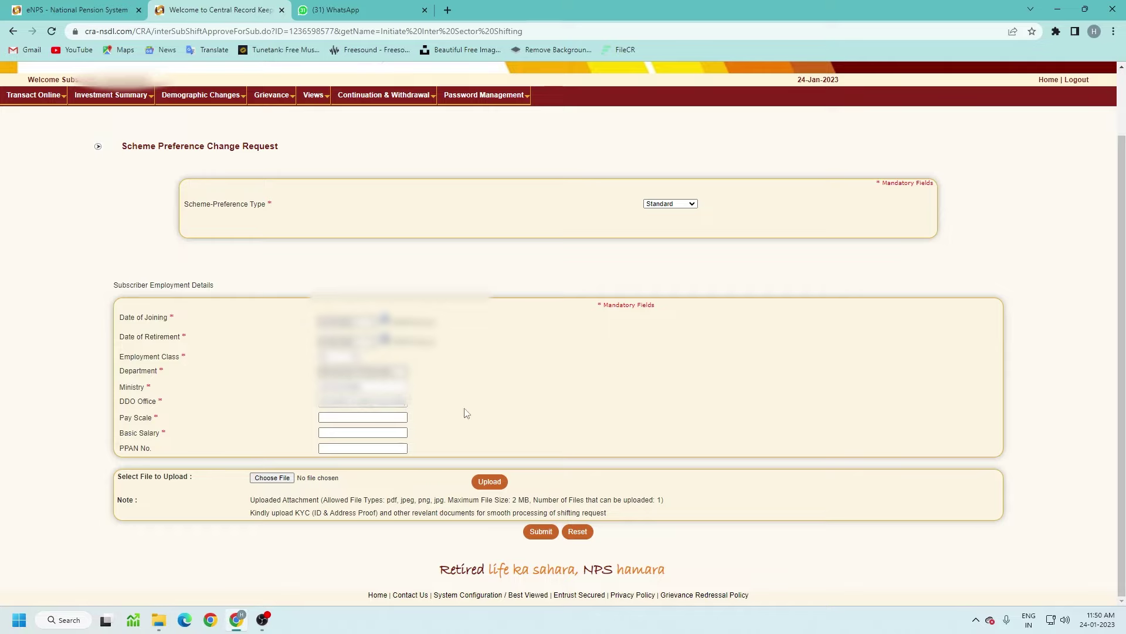
click(354, 420)
click(345, 420)
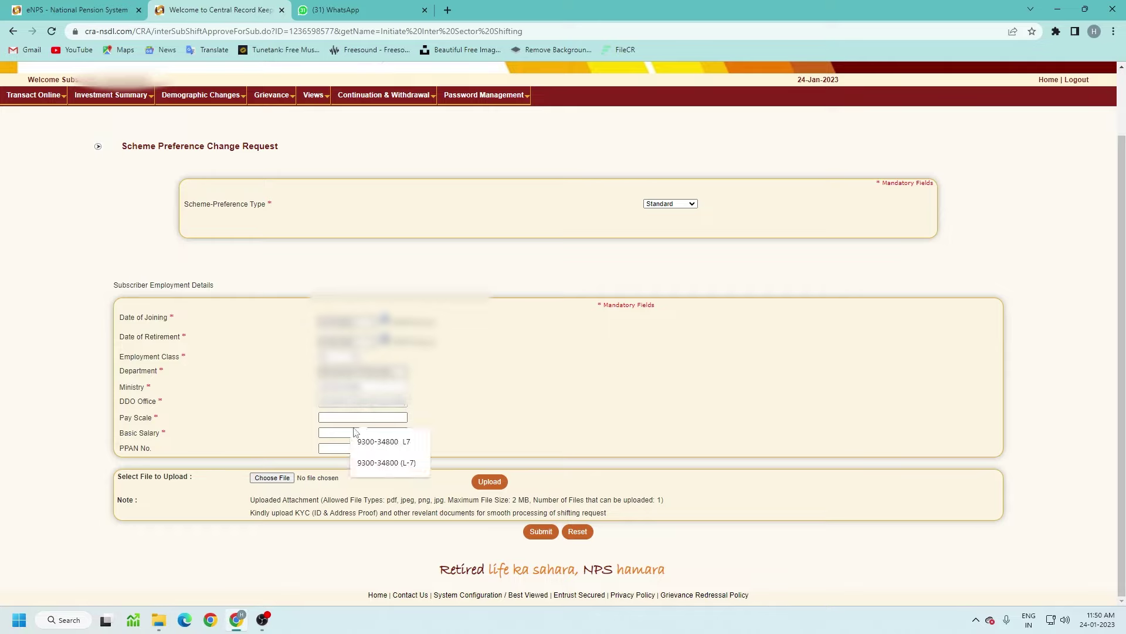
click(369, 442)
click(370, 434)
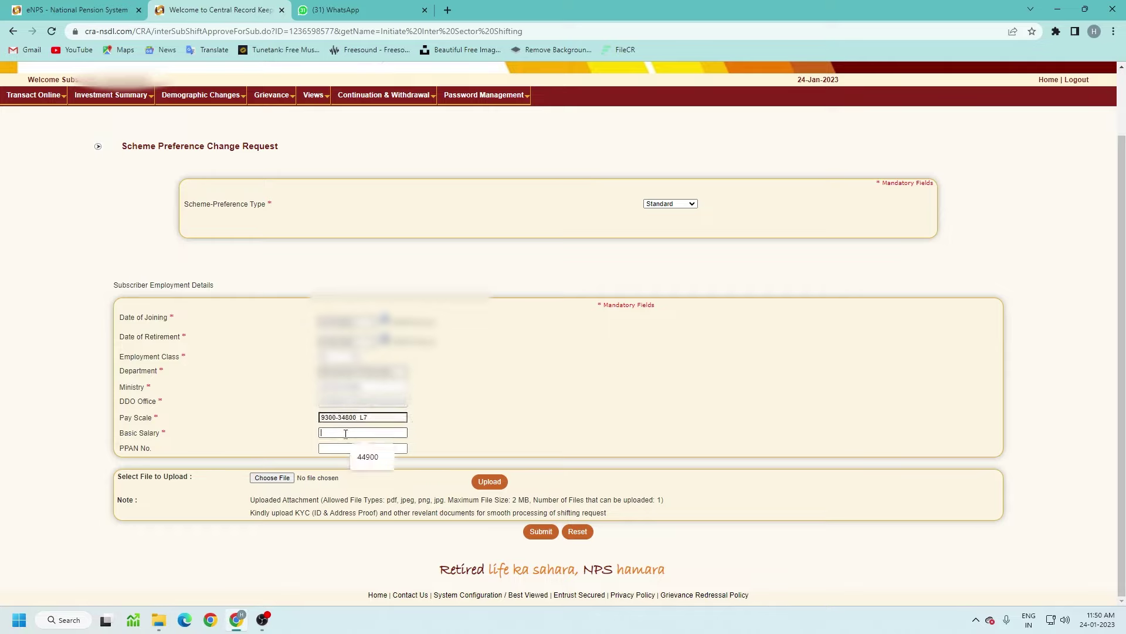
click(367, 456)
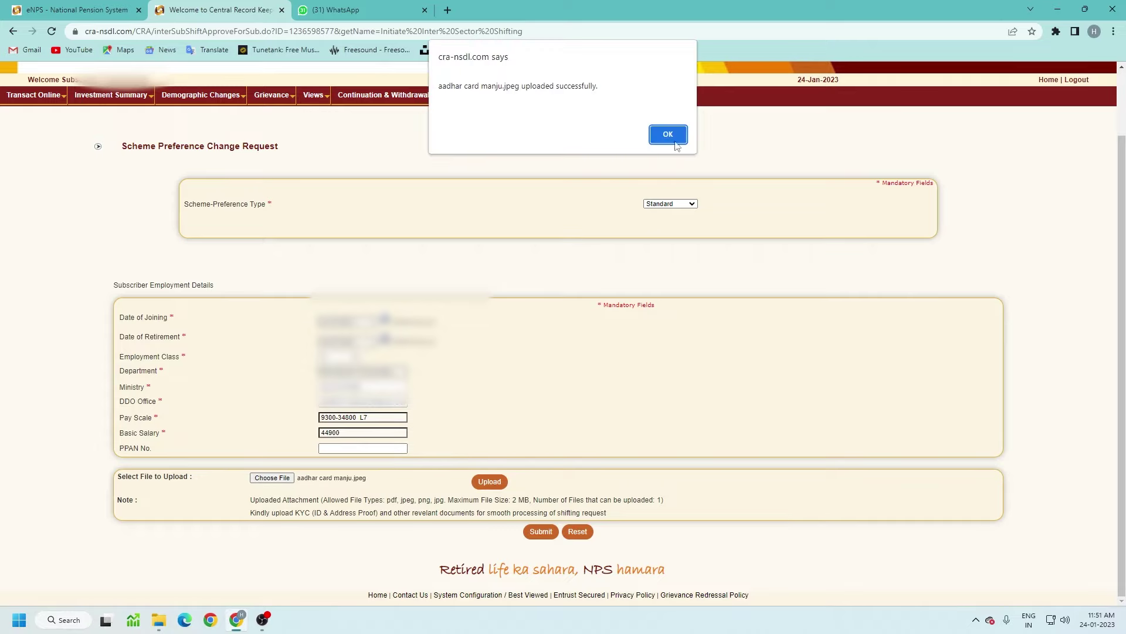
Acknowledge the document upload, submit the employment details form and confirm the inter sector shifting request.
click(667, 134)
click(544, 533)
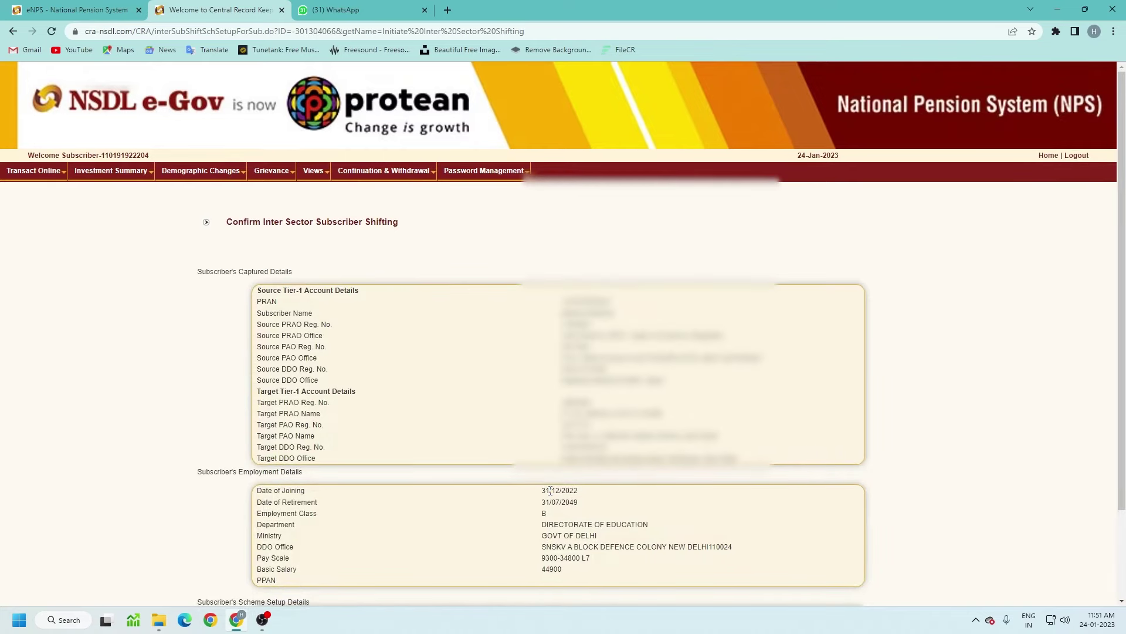
scroll(550, 487, down, 1)
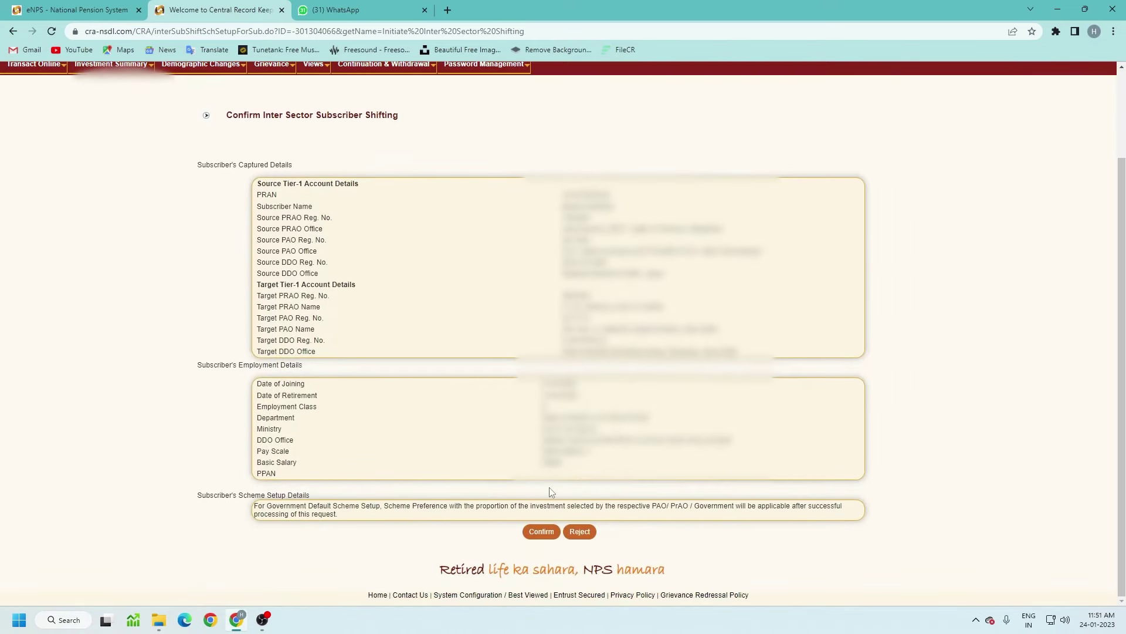
click(541, 531)
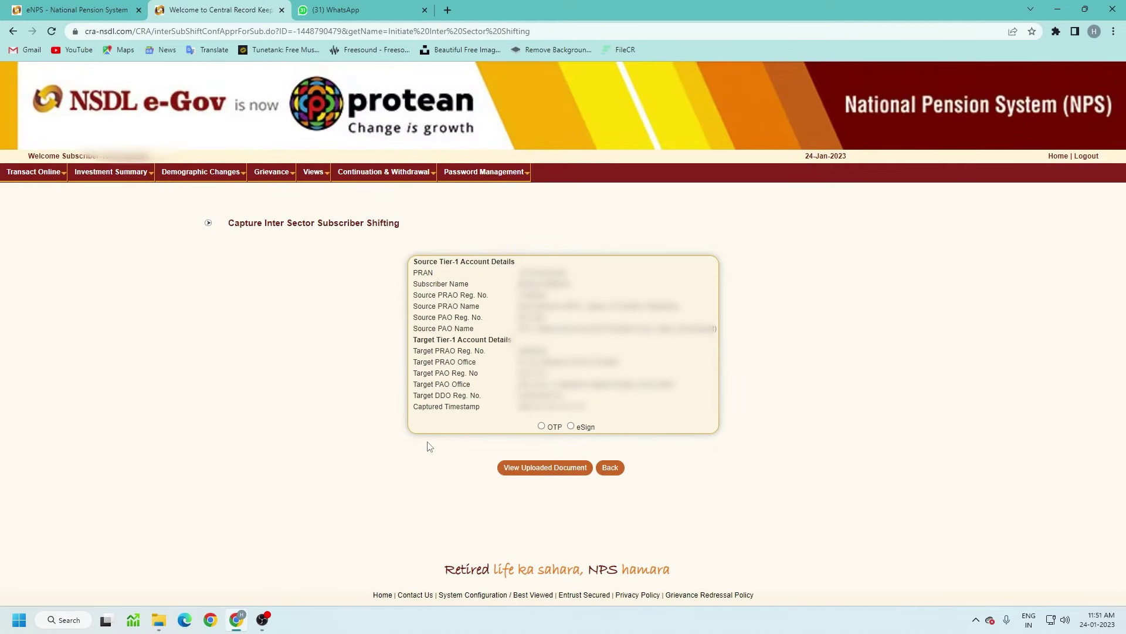
Choose OTP authentication, enter the OTPs sent to the mobile number and email ID, and submit them.
click(541, 426)
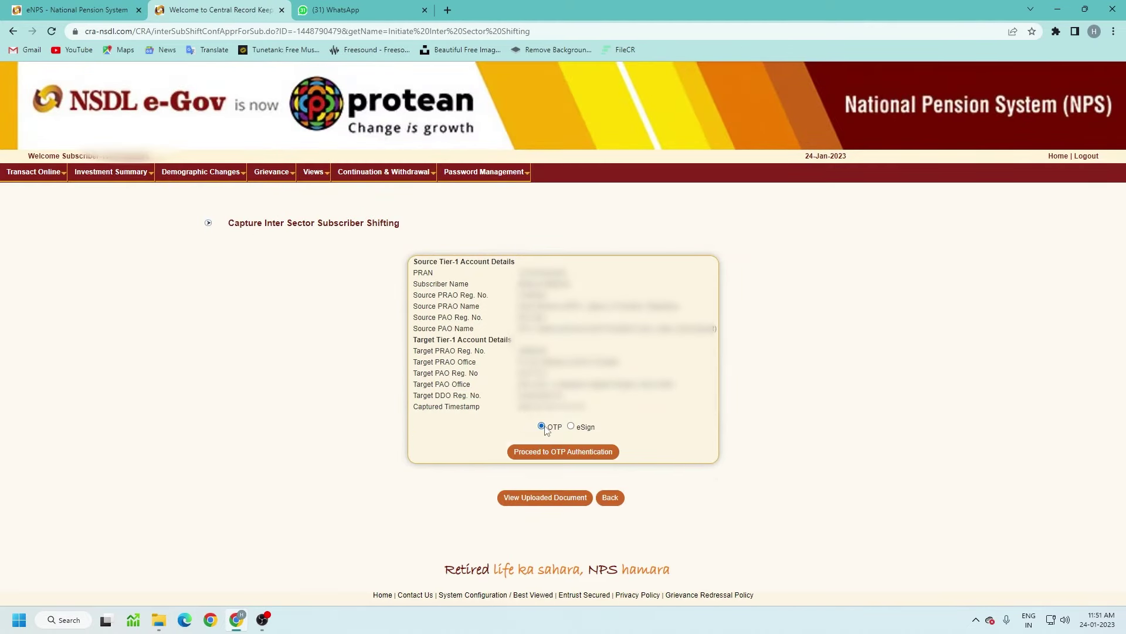
click(550, 454)
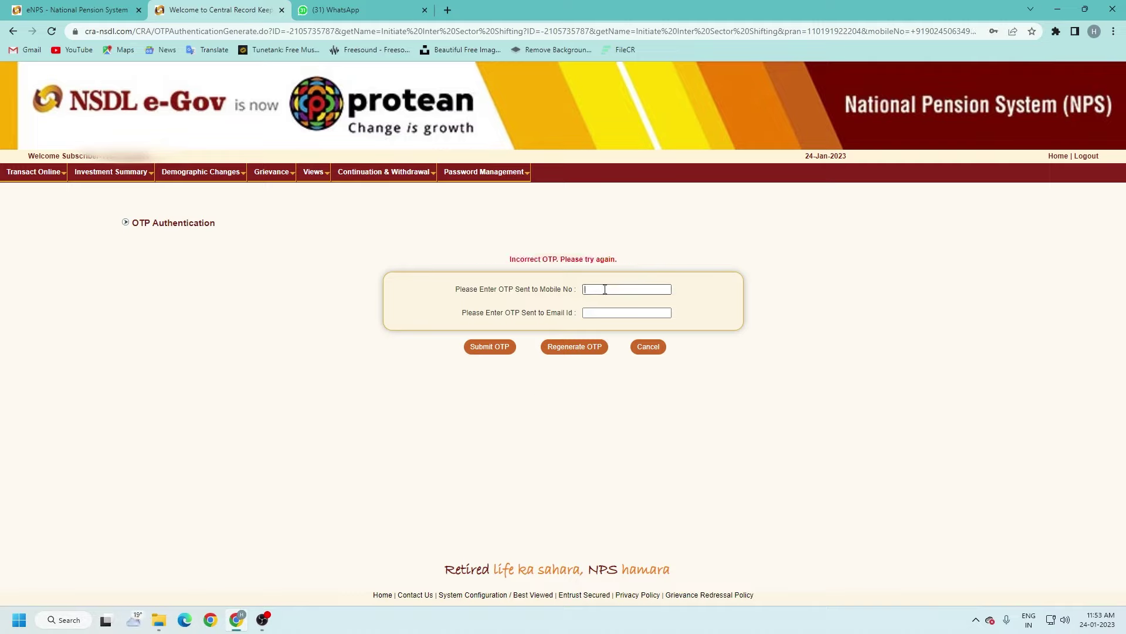
text(1)
click(603, 312)
click(488, 347)
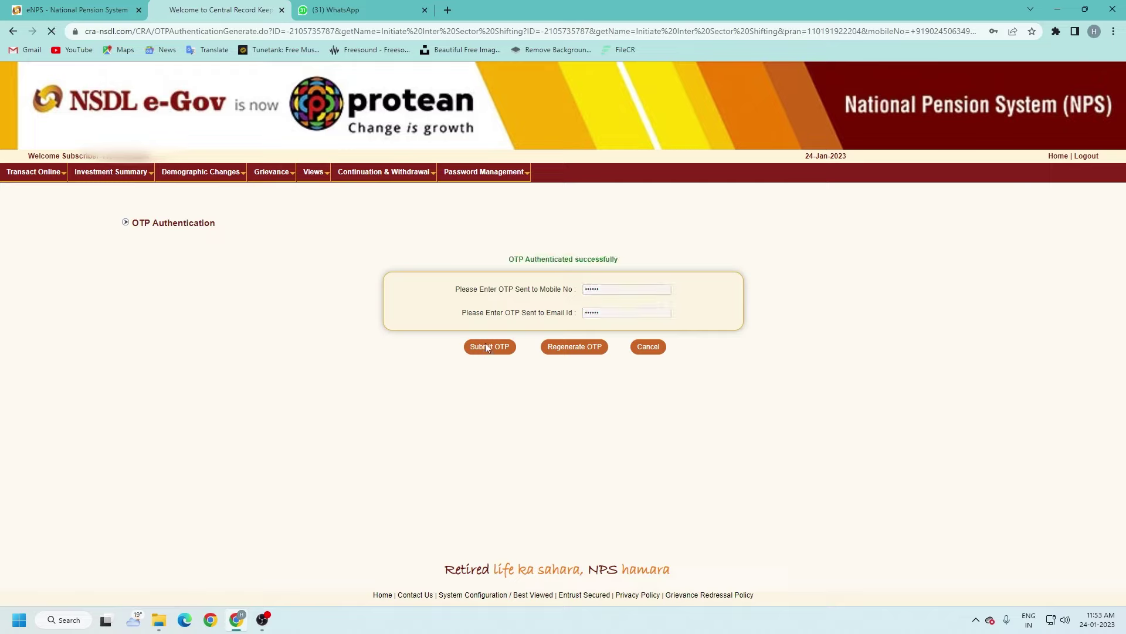